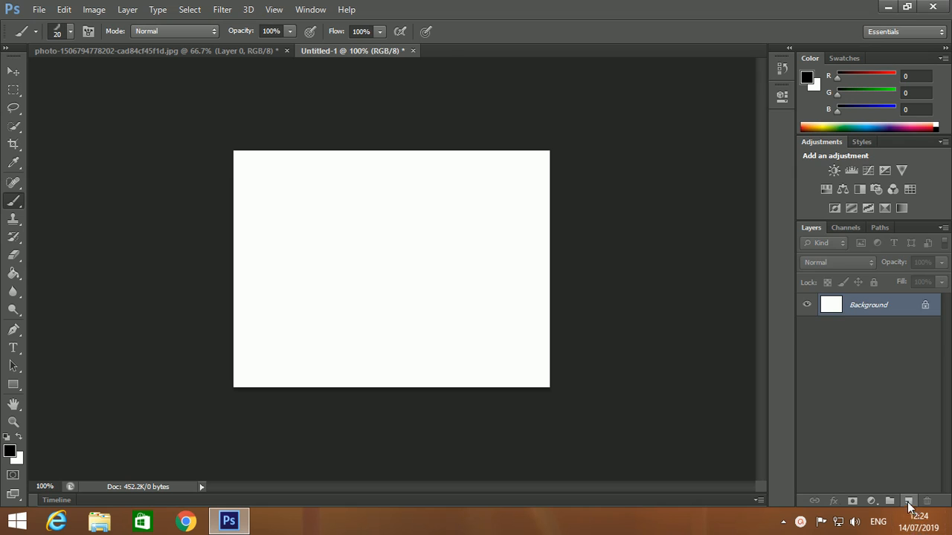
Choose the Brush tool with a hard round tip and reduce its size to 3 px.
right_click(17, 202)
left_click(49, 202)
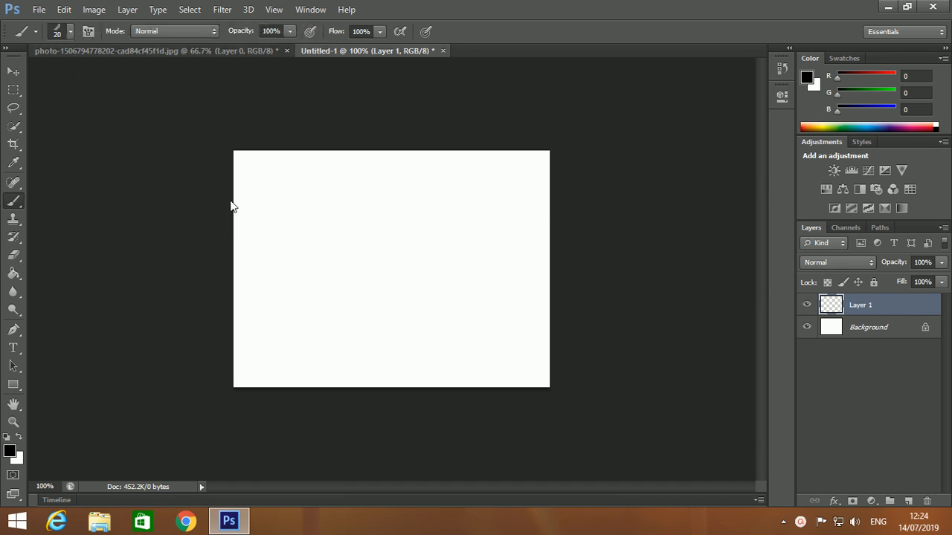
left_click(69, 30)
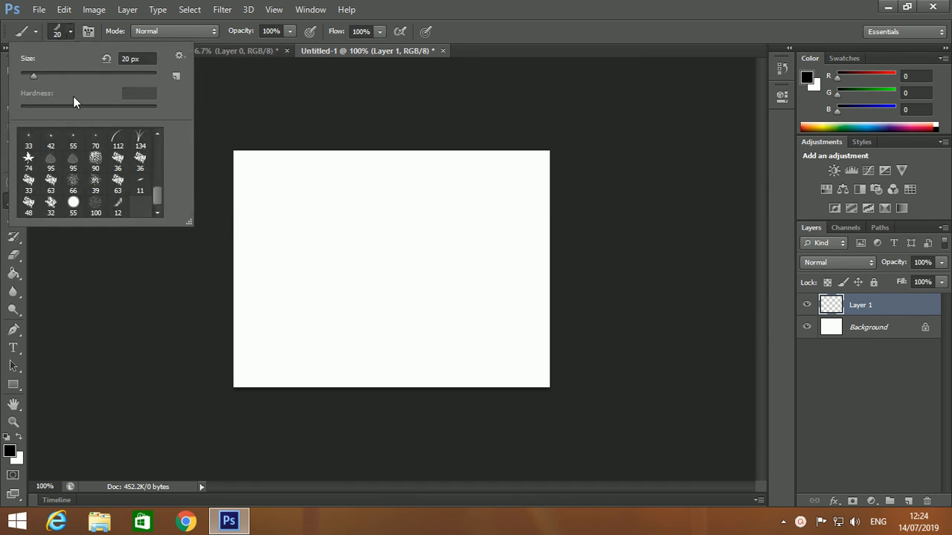
left_click_drag(160, 195, 154, 120)
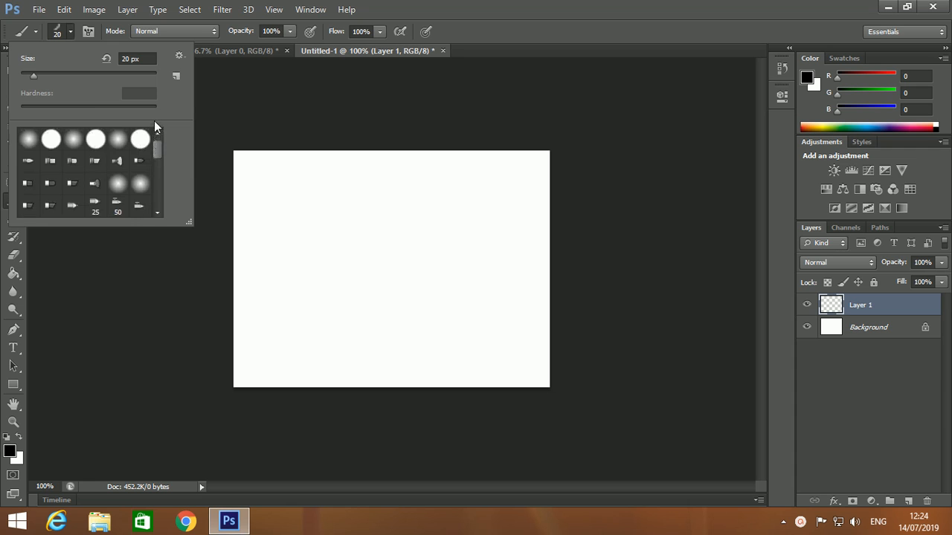
double_click(51, 139)
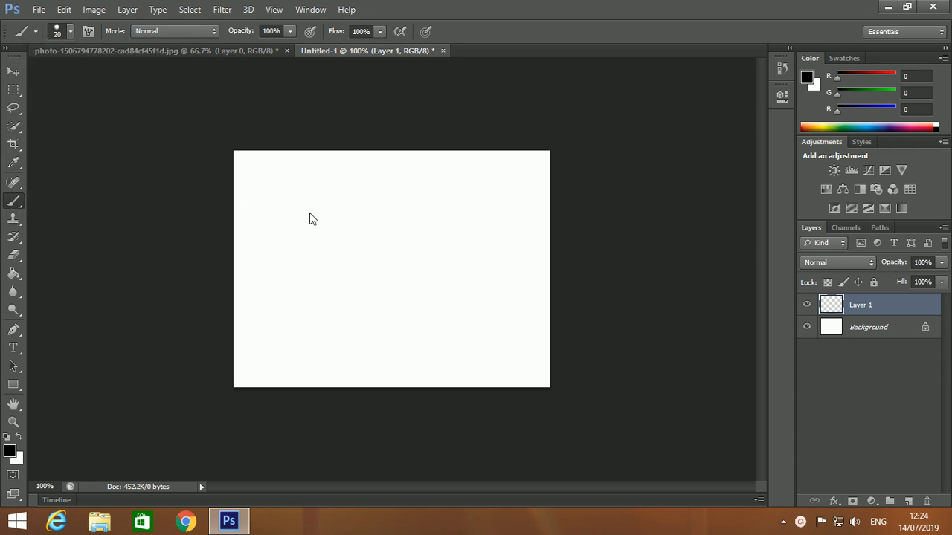
key("bracketleft")
key("bracketleft")
key("bracketleft")
key("bracketleft")
key("bracketleft")
key("bracketleft")
key("bracketleft")
key("bracketleft")
Switch to the portrait photo document and add a new empty layer above Layer 0.
left_click(171, 50)
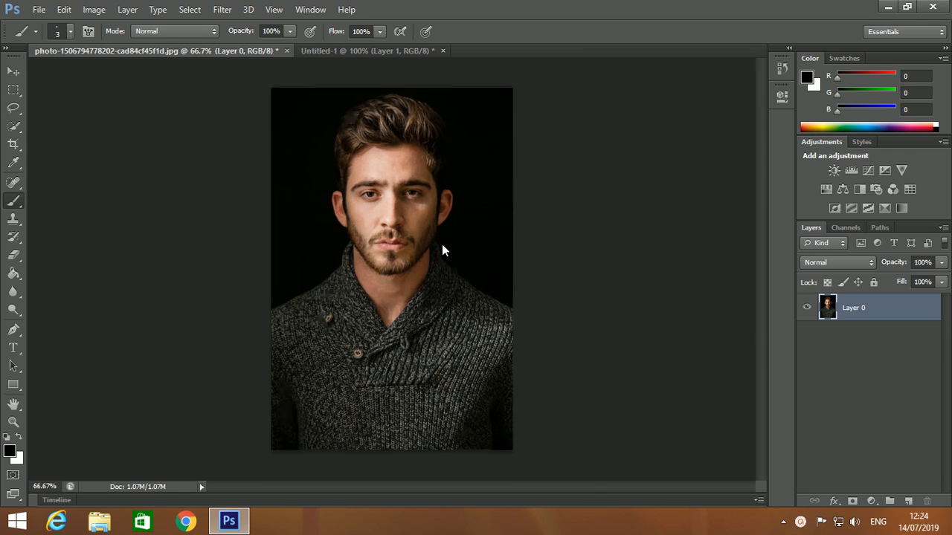
key("ctrl+plus")
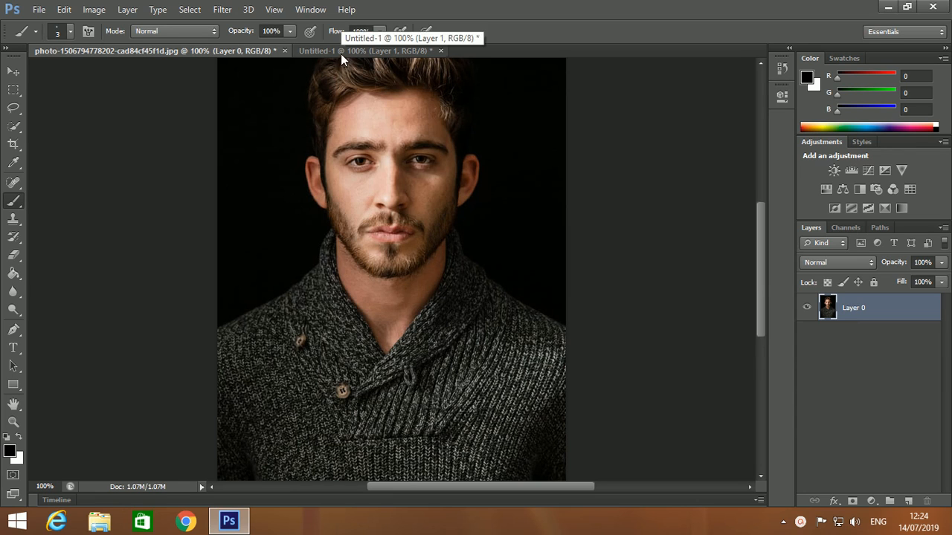
left_click(908, 502)
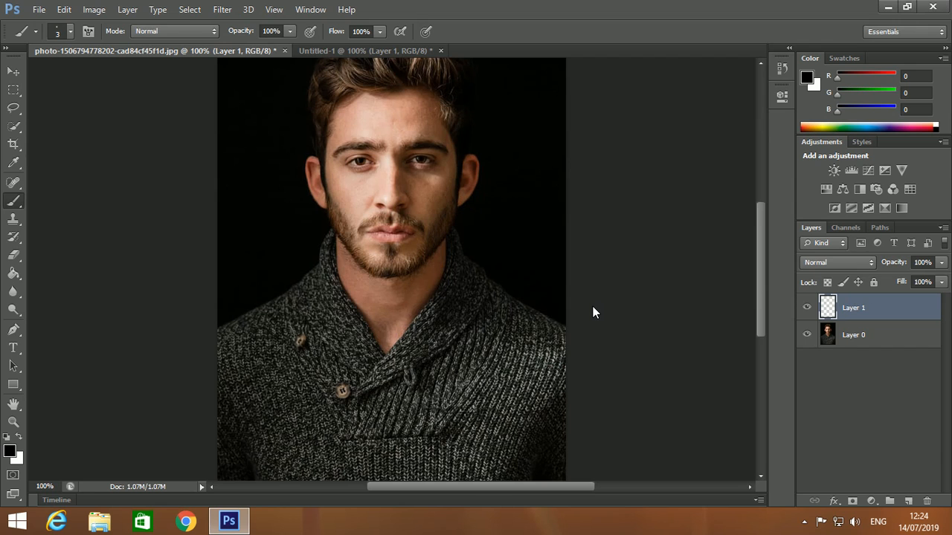
key("ctrl+plus")
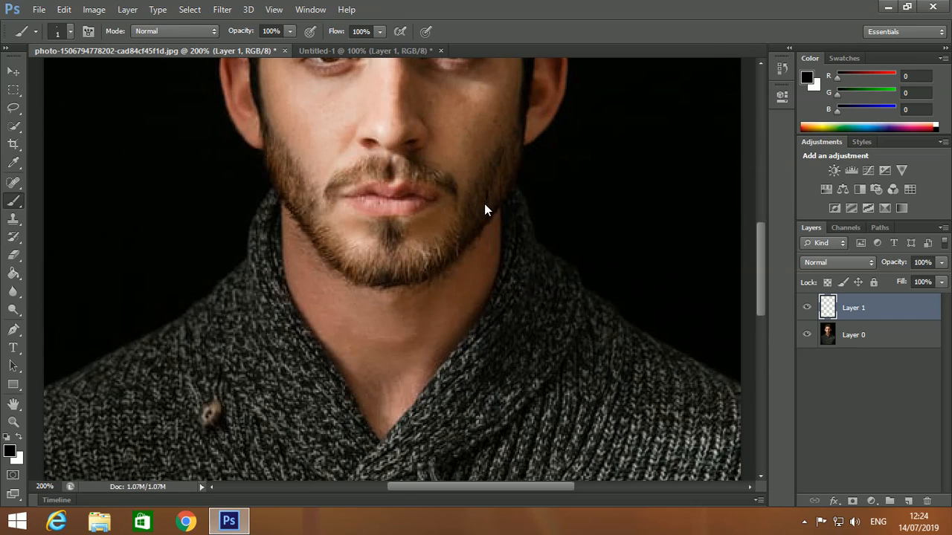
Move the small hair stroke from the portrait's new layer into the Untitled-1 document.
left_click(13, 71)
left_click_drag(493, 206, 407, 248)
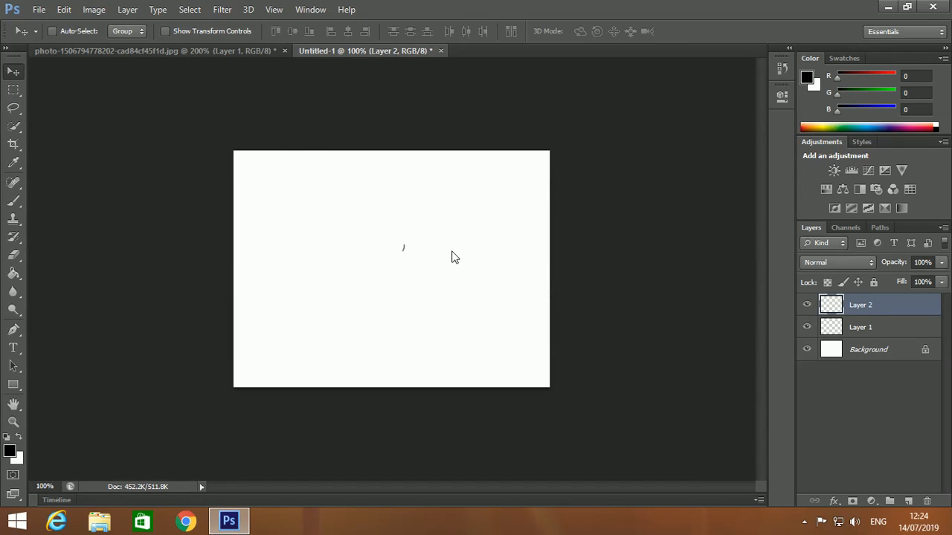
key("ctrl+plus")
key("ctrl+minus")
Define a brush preset from the hair stroke in Untitled-1, keeping the suggested name.
left_click(37, 8)
mouse_move(64, 10)
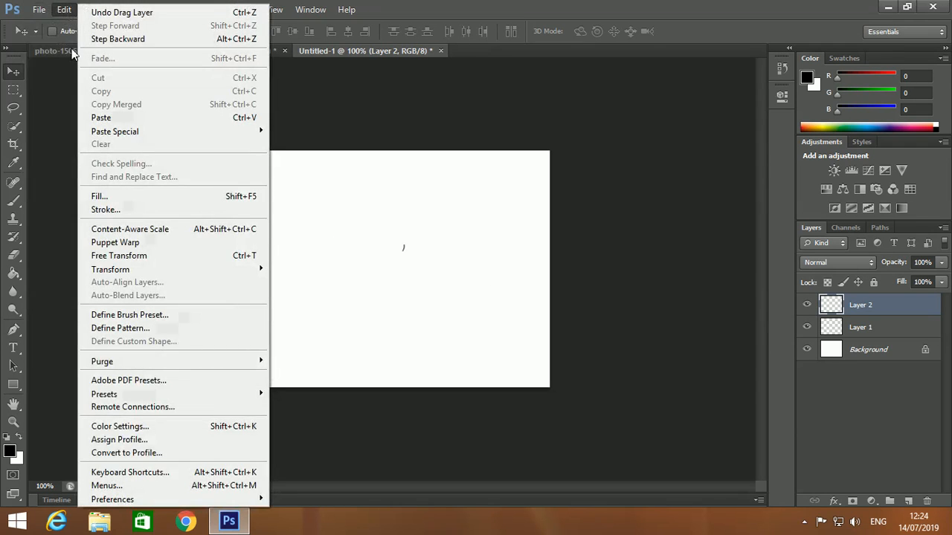
left_click(159, 315)
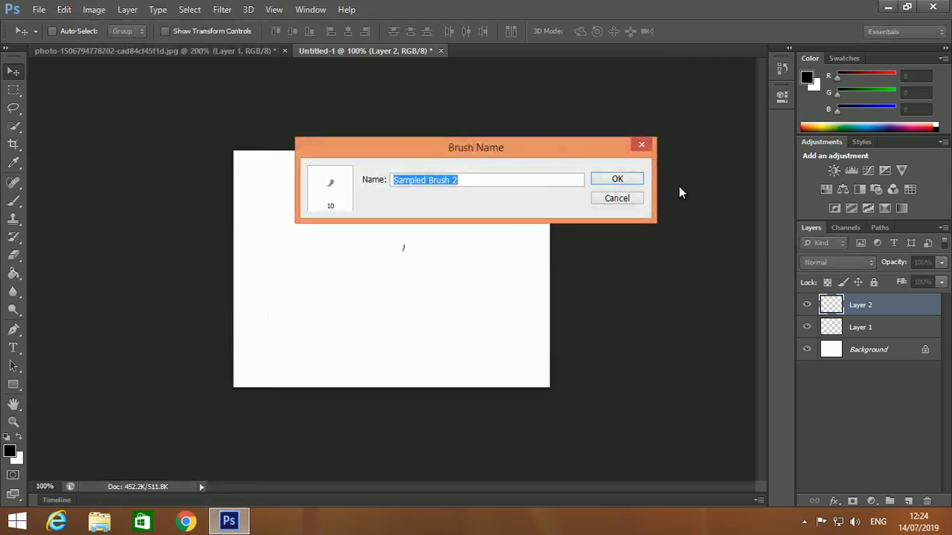
left_click(617, 180)
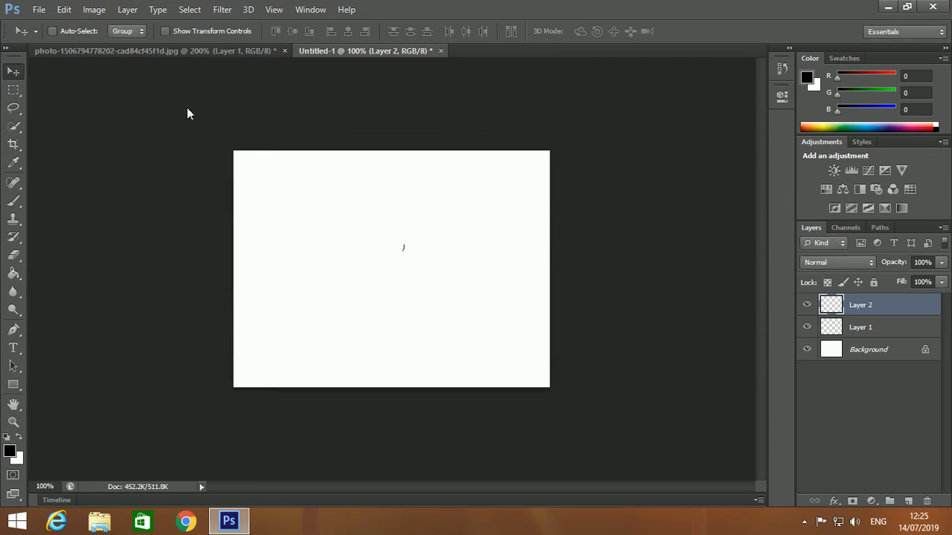
Select the newly defined 10 px hair brush for the Brush tool and close Untitled-1 without saving.
left_click(14, 201)
left_click(70, 32)
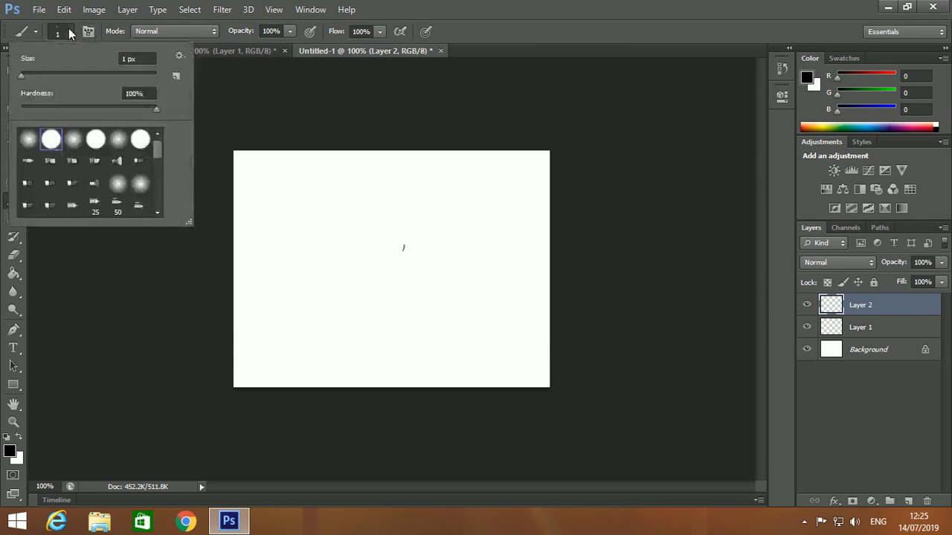
left_click_drag(161, 154, 163, 222)
double_click(140, 205)
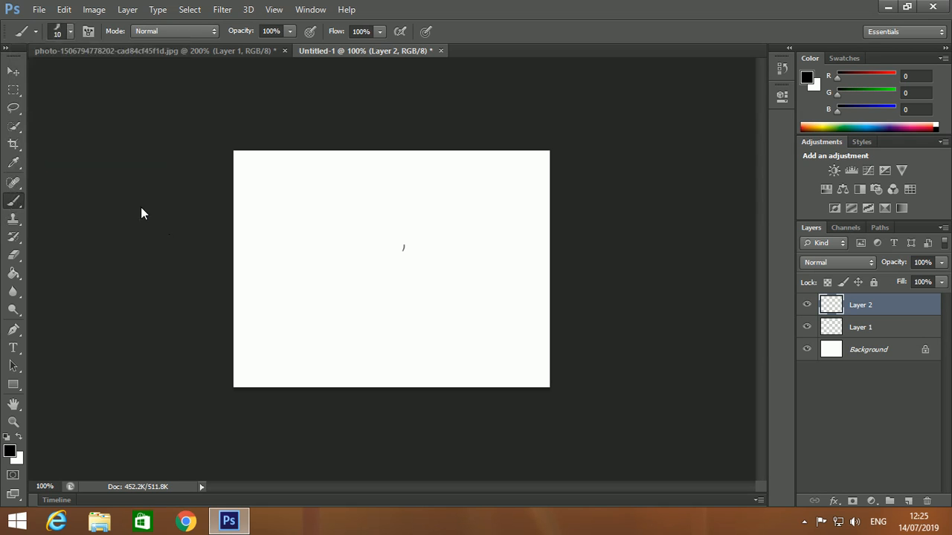
left_click(440, 51)
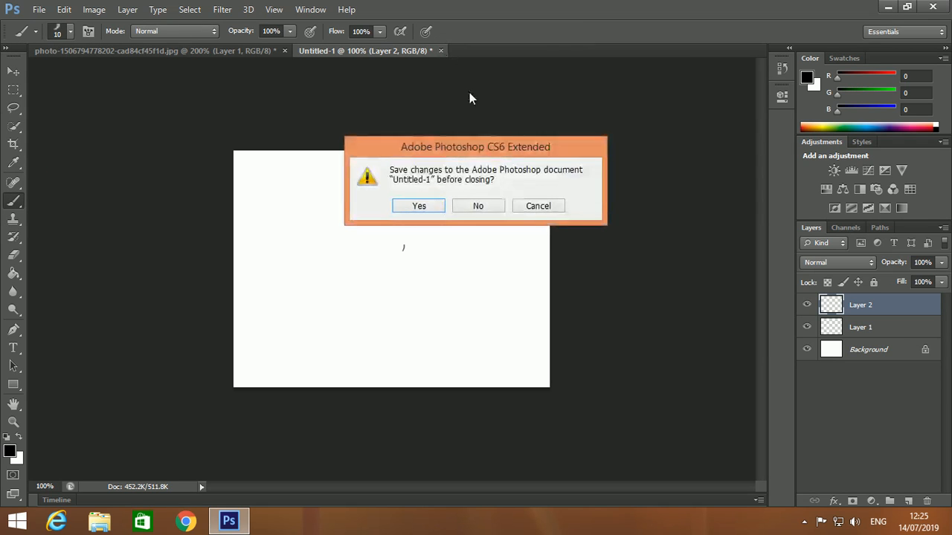
left_click(480, 207)
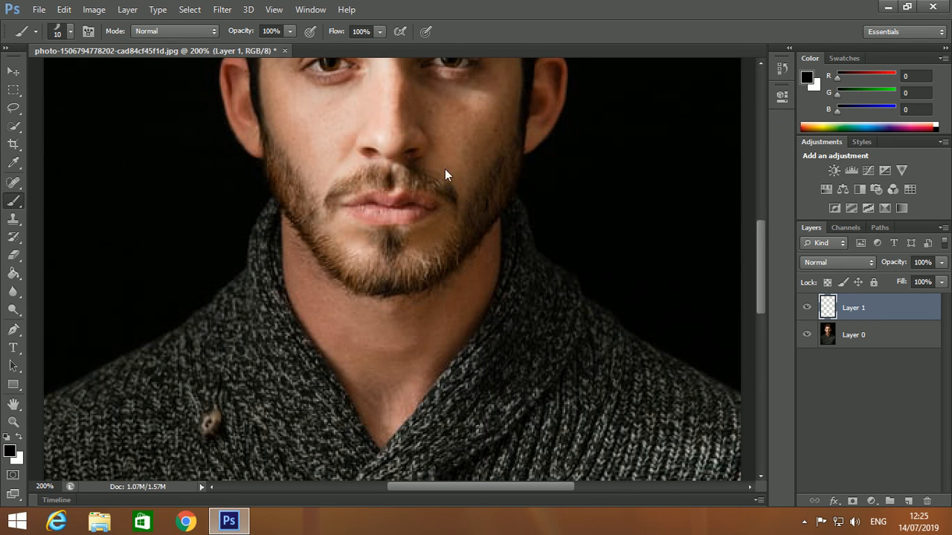
Enable Shape Dynamics for the hair brush and rotate its tip angle to -157°.
left_click(88, 32)
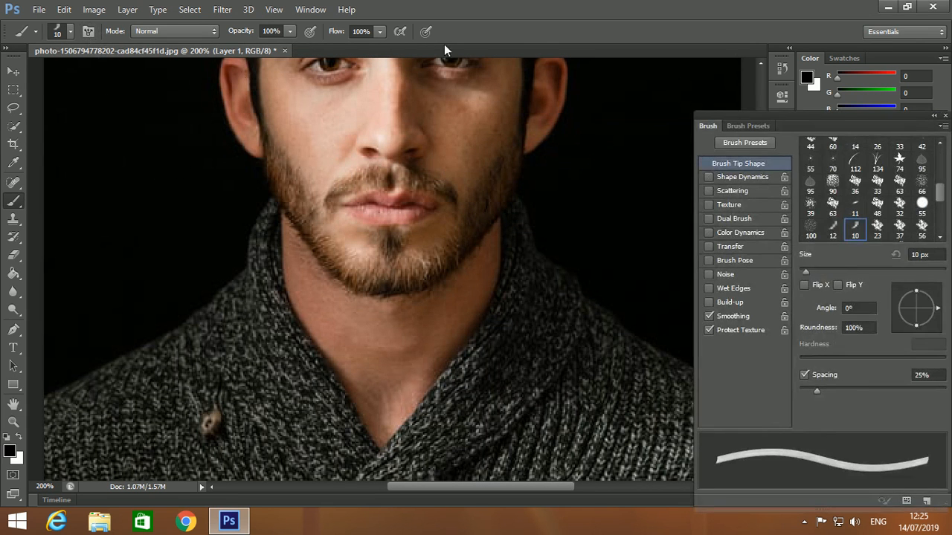
left_click(746, 176)
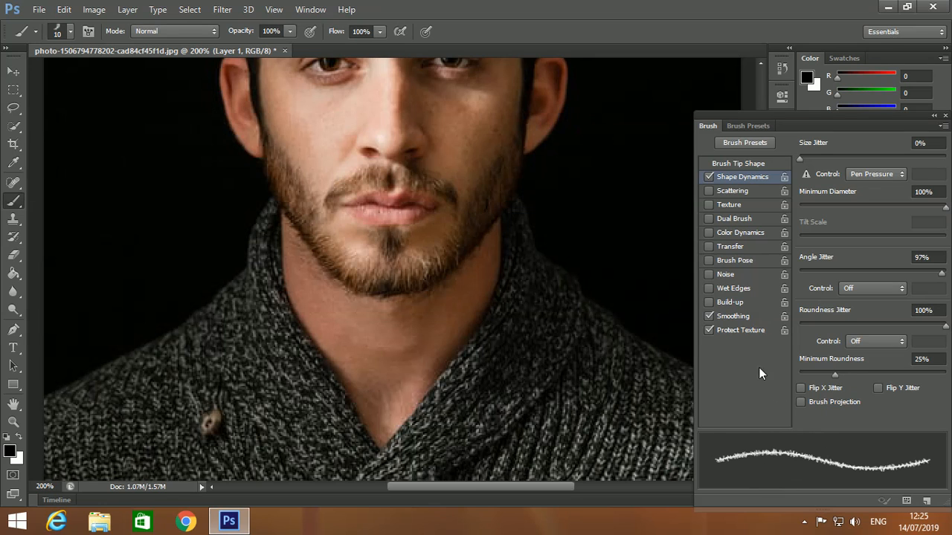
left_click(739, 163)
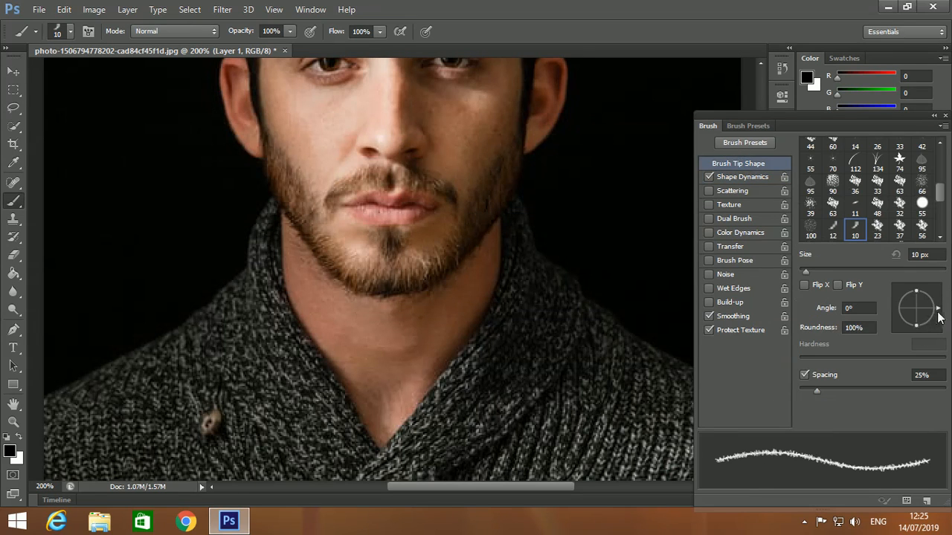
mouse_move(939, 310)
left_mouse_down()
mouse_move(931, 327)
mouse_move(910, 325)
mouse_move(937, 311)
left_mouse_up()
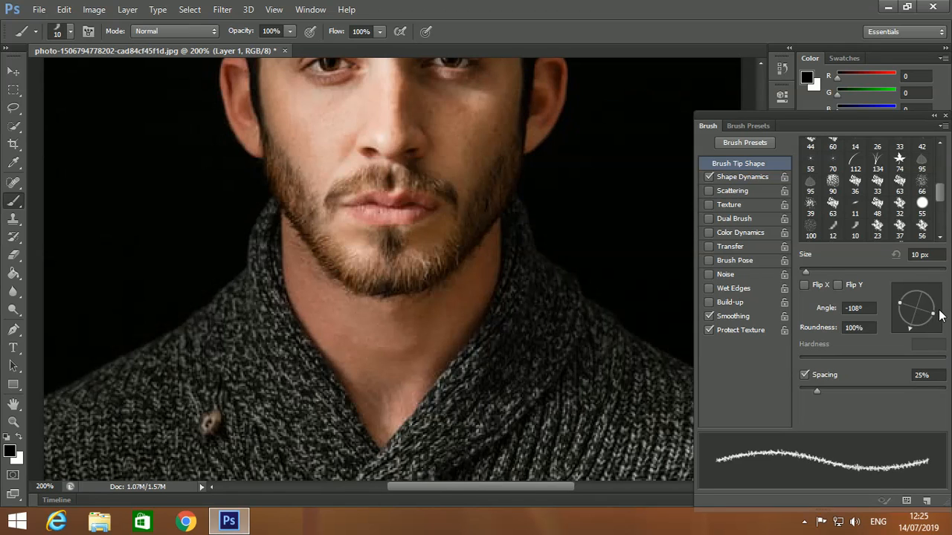
left_click_drag(911, 327, 892, 319)
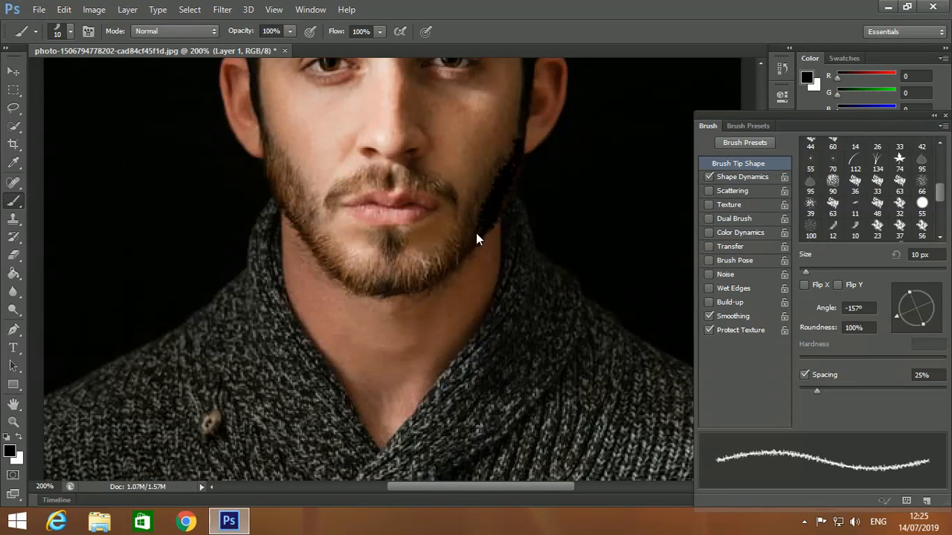
Paint black beard strokes on Layer 1 along the jaw on the image's right side, down to the chin.
left_click_drag(468, 224, 458, 255)
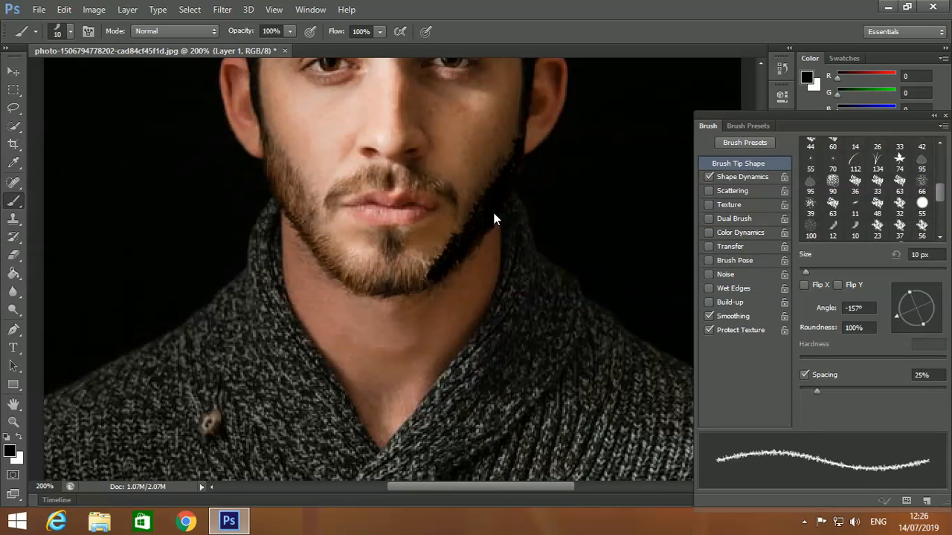
key("ctrl+minus")
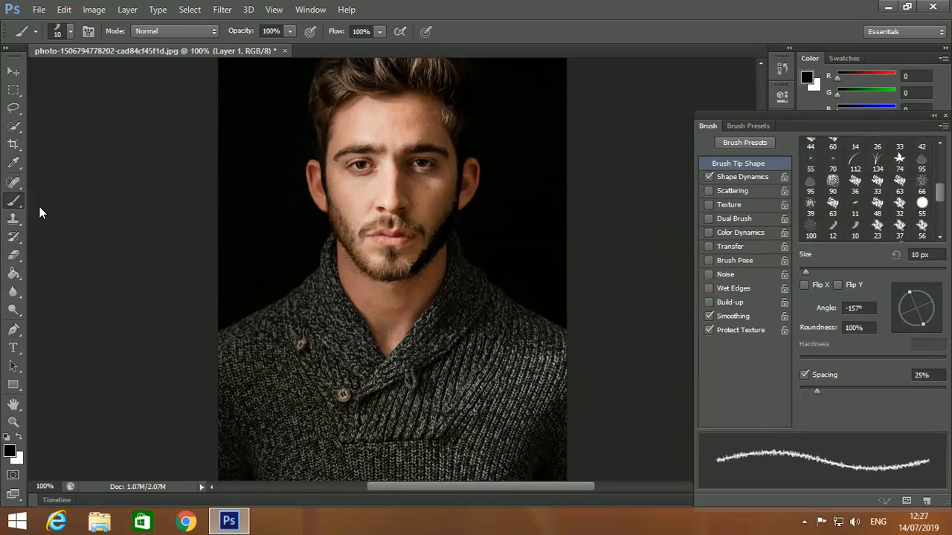
key("ctrl+plus")
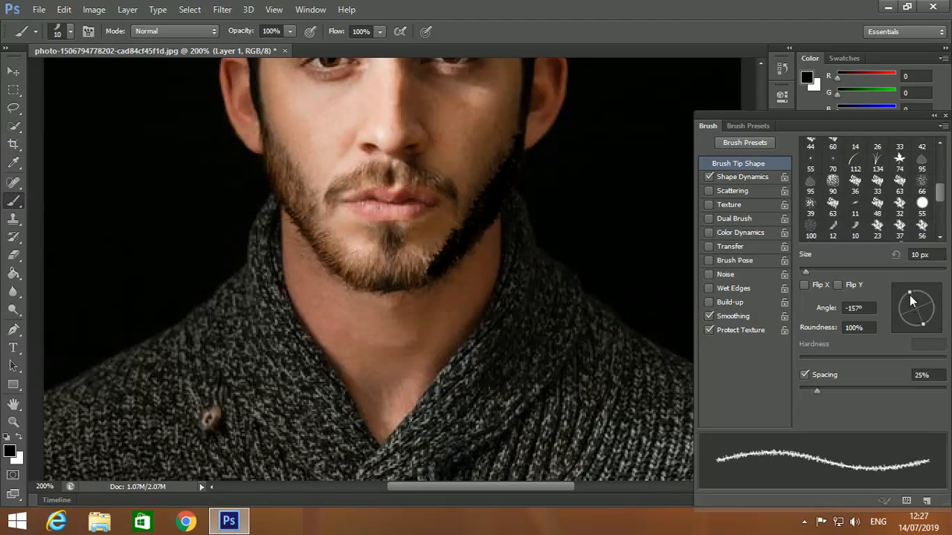
Rotate the brush tip angle to 60° and paint the beard along the image's left jaw and under the chin.
mouse_move(910, 295)
left_mouse_down()
mouse_move(917, 336)
mouse_move(893, 303)
left_mouse_up()
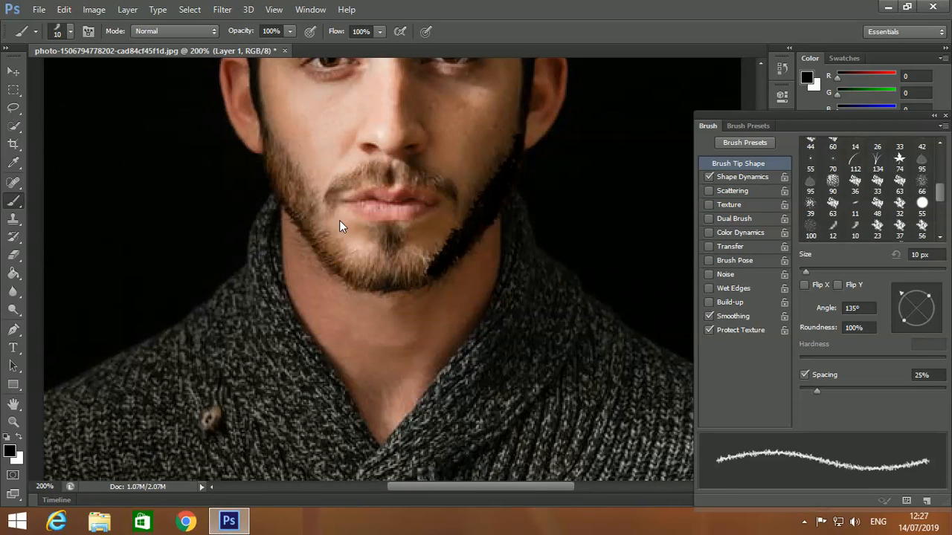
left_click_drag(903, 294, 914, 296)
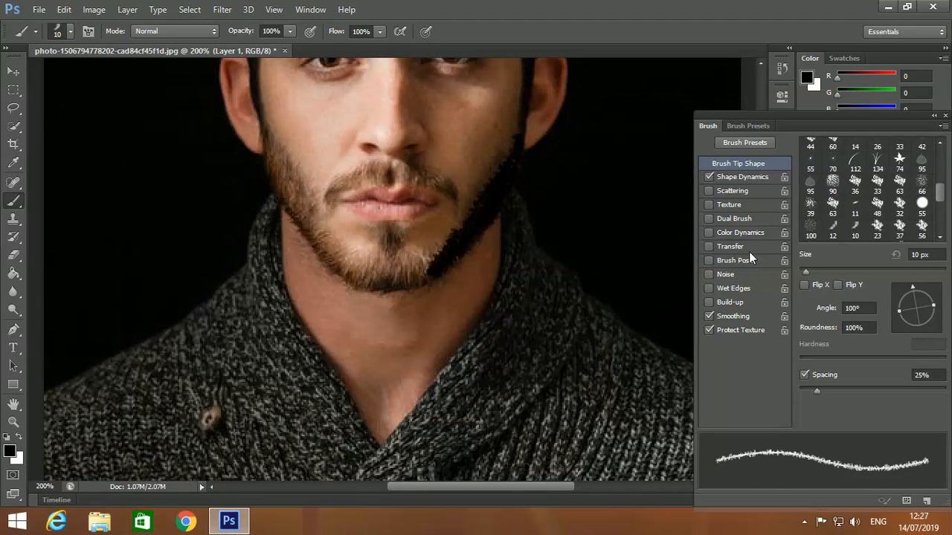
left_click_drag(914, 290, 926, 291)
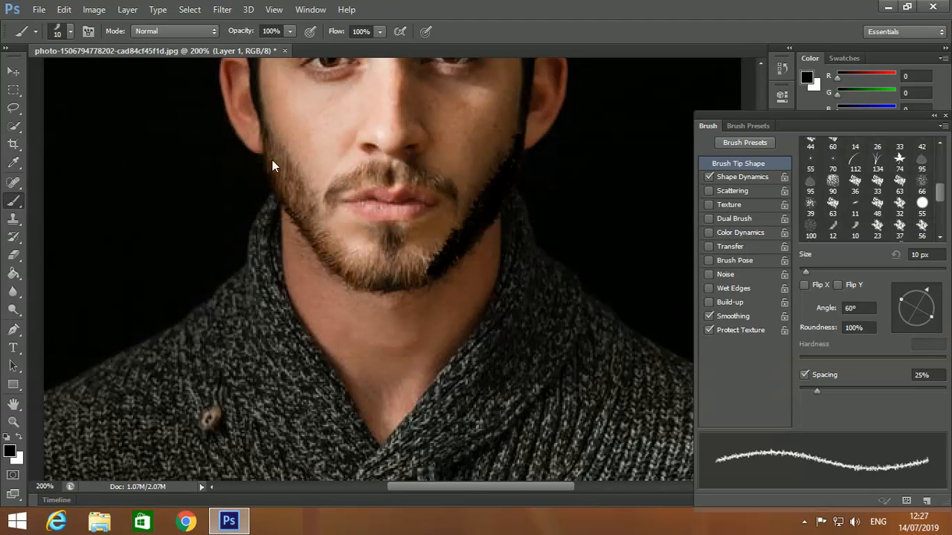
mouse_move(272, 167)
left_mouse_down()
mouse_move(305, 223)
mouse_move(280, 194)
left_mouse_up()
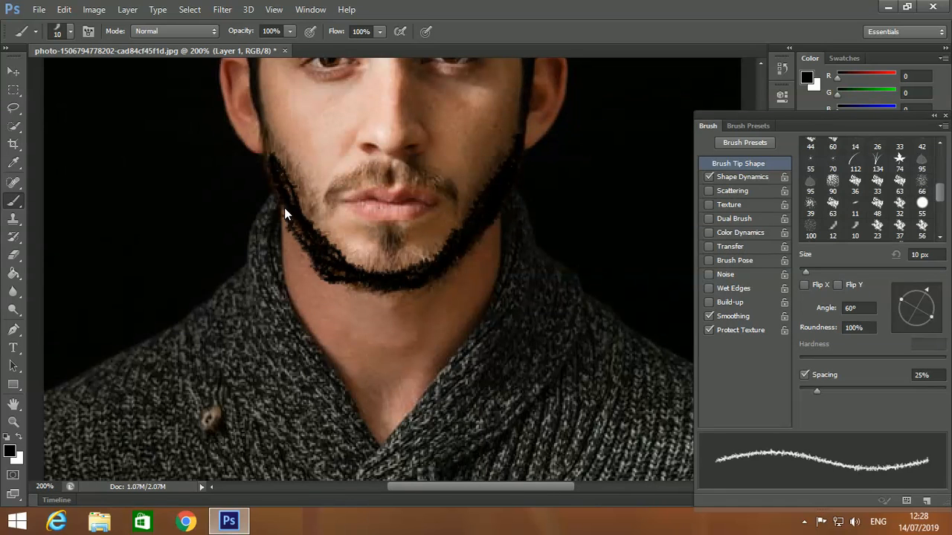
mouse_move(283, 206)
left_mouse_down()
mouse_move(305, 242)
mouse_move(340, 277)
left_mouse_up()
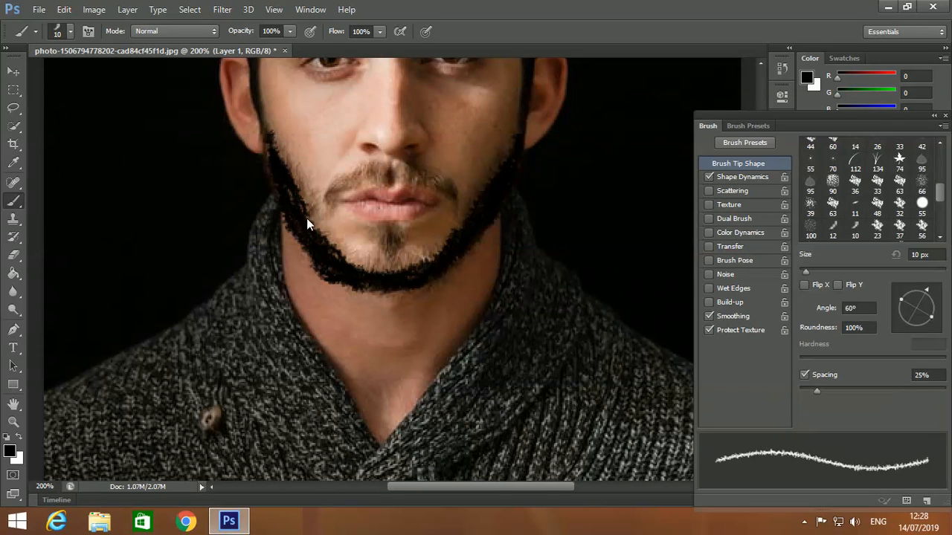
Fill in the beard over the chin up to the lower lip and thicken it on both cheeks.
left_click_drag(337, 259, 397, 262)
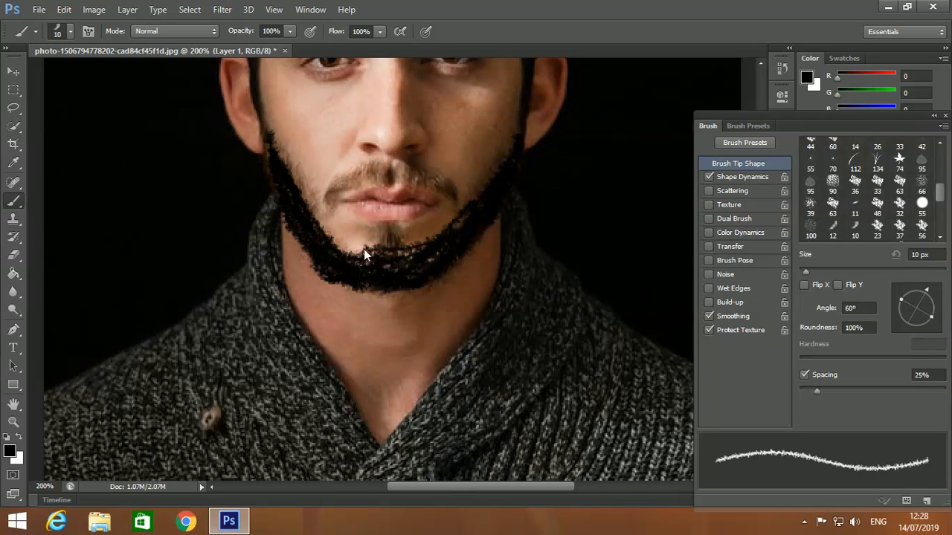
mouse_move(416, 254)
left_mouse_down()
mouse_move(382, 257)
mouse_move(317, 240)
mouse_move(420, 245)
mouse_move(363, 248)
left_mouse_up()
mouse_move(309, 227)
left_mouse_down()
mouse_move(406, 238)
mouse_move(401, 232)
left_mouse_up()
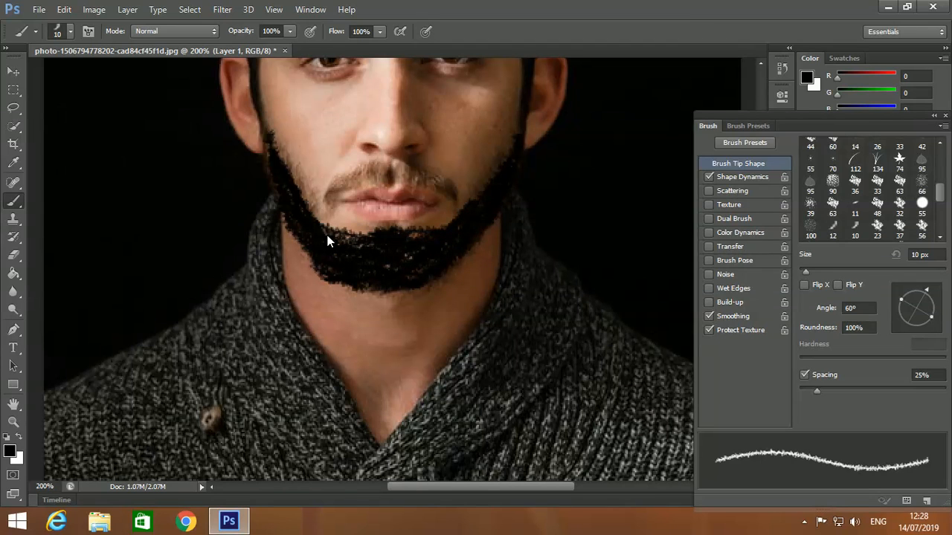
left_click_drag(420, 227, 467, 209)
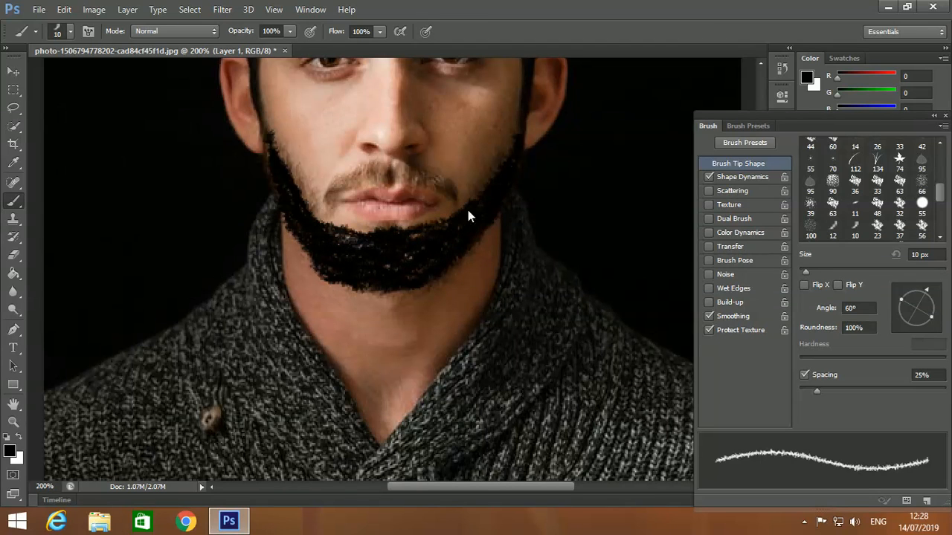
mouse_move(307, 206)
left_mouse_down()
mouse_move(361, 233)
mouse_move(395, 232)
left_mouse_up()
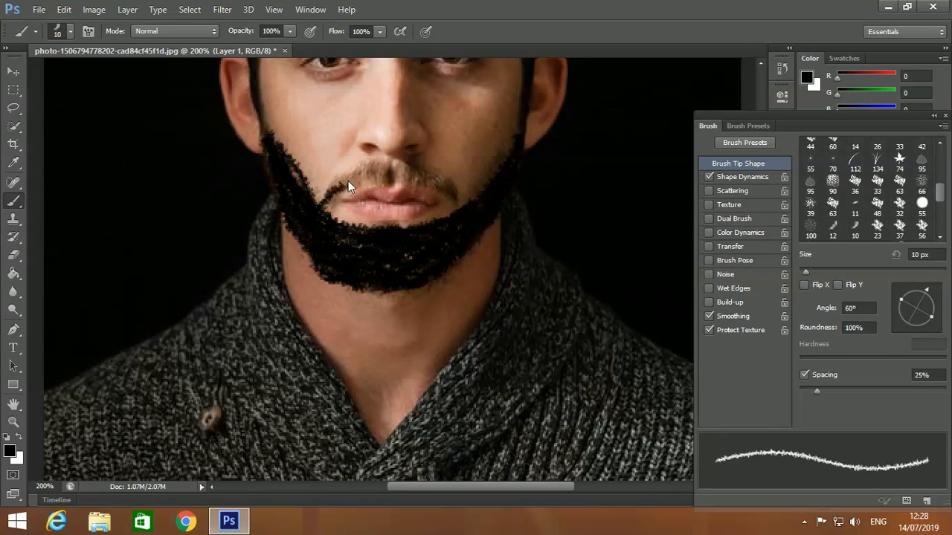
Paint the moustache above the upper lip and join it to the beard on both sides.
mouse_move(336, 186)
left_mouse_down()
mouse_move(382, 177)
mouse_move(349, 181)
mouse_move(369, 174)
mouse_move(426, 180)
left_mouse_up()
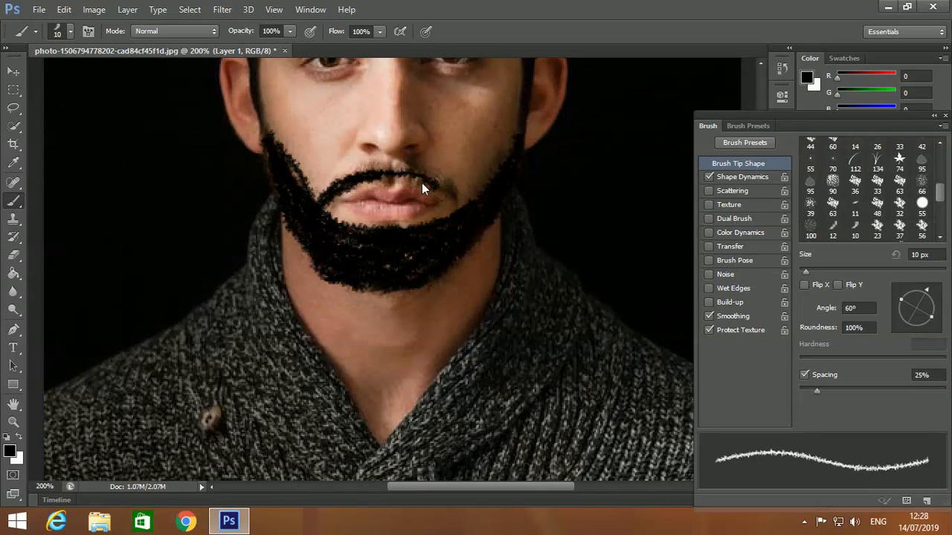
left_click_drag(362, 176, 392, 174)
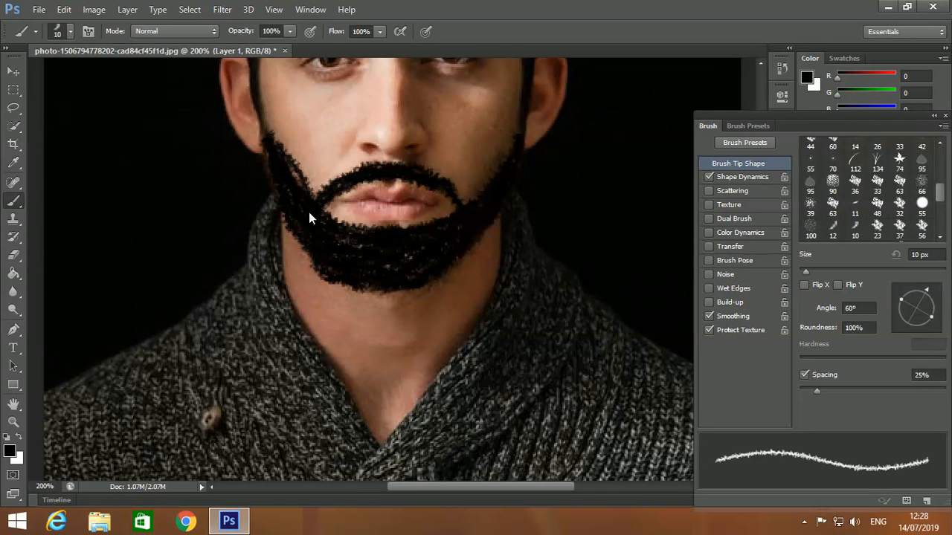
key("ctrl+minus")
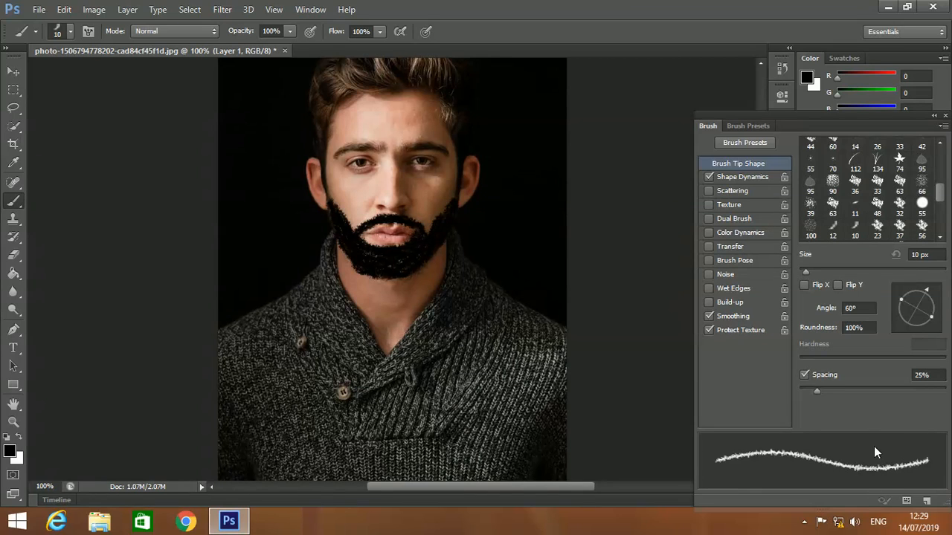
left_click(803, 522)
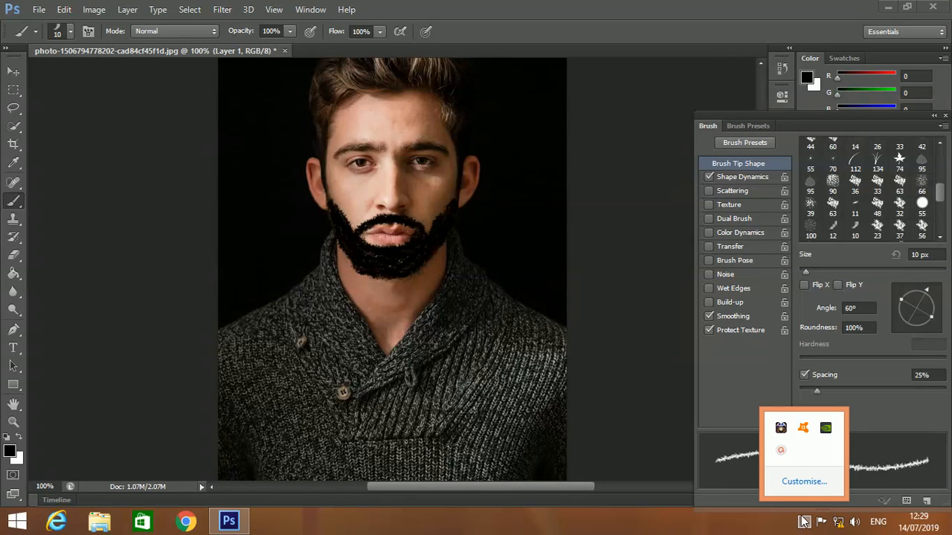
left_click(780, 452)
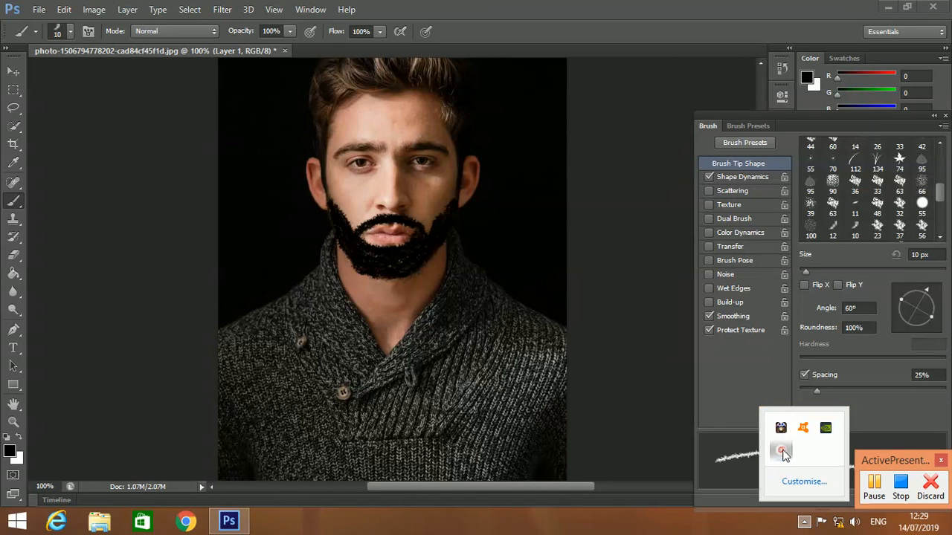